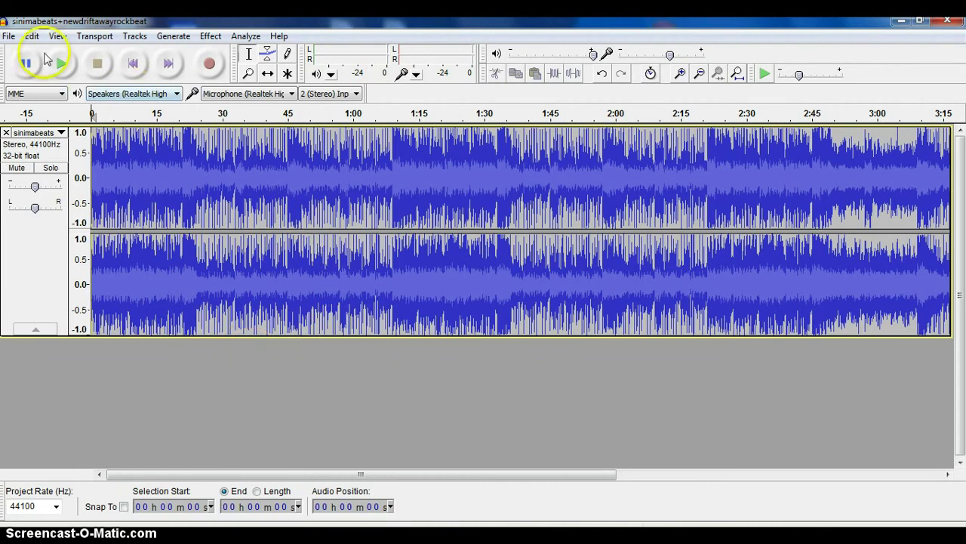
# - Begin Save Project As and accept the project-file warning so the dialog opens in My Music
pyautogui.click(9, 36)
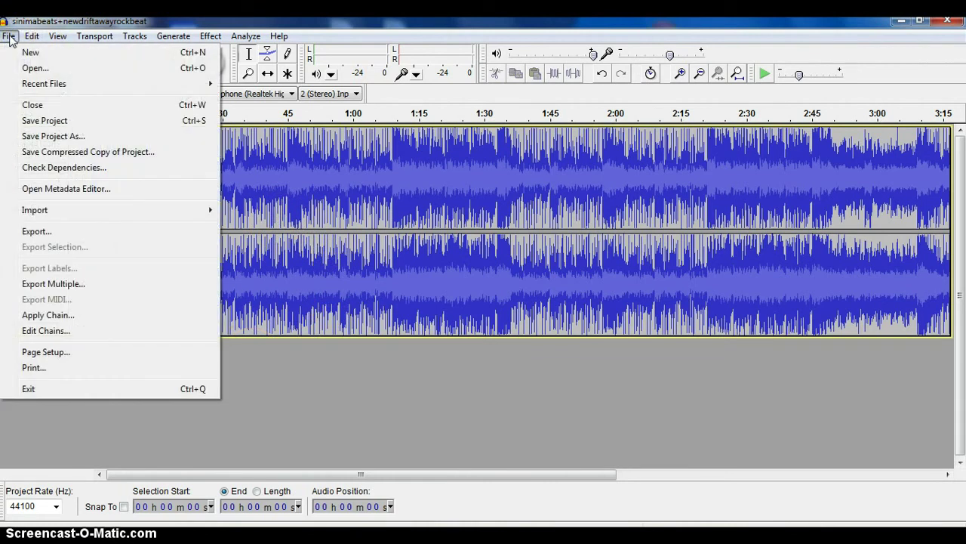
pyautogui.click(64, 136)
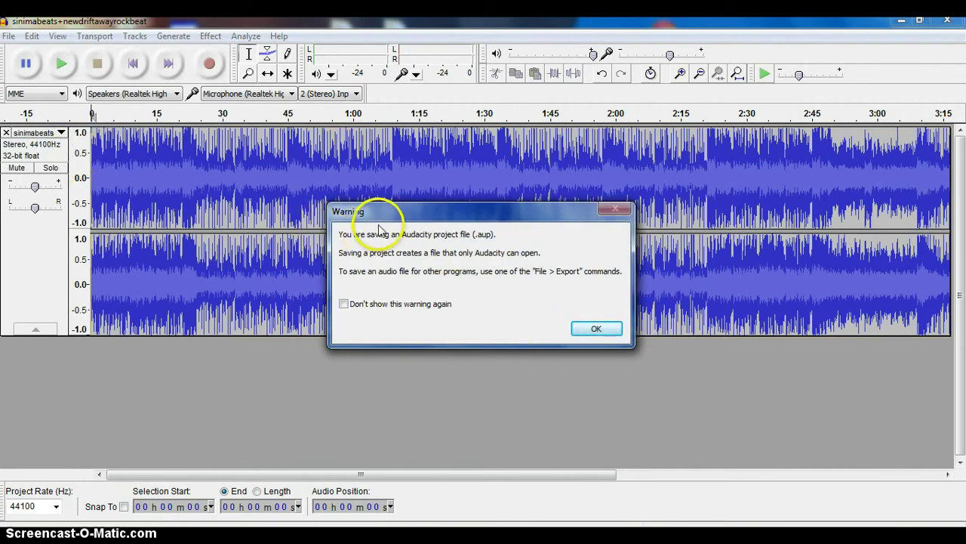
pyautogui.click(595, 330)
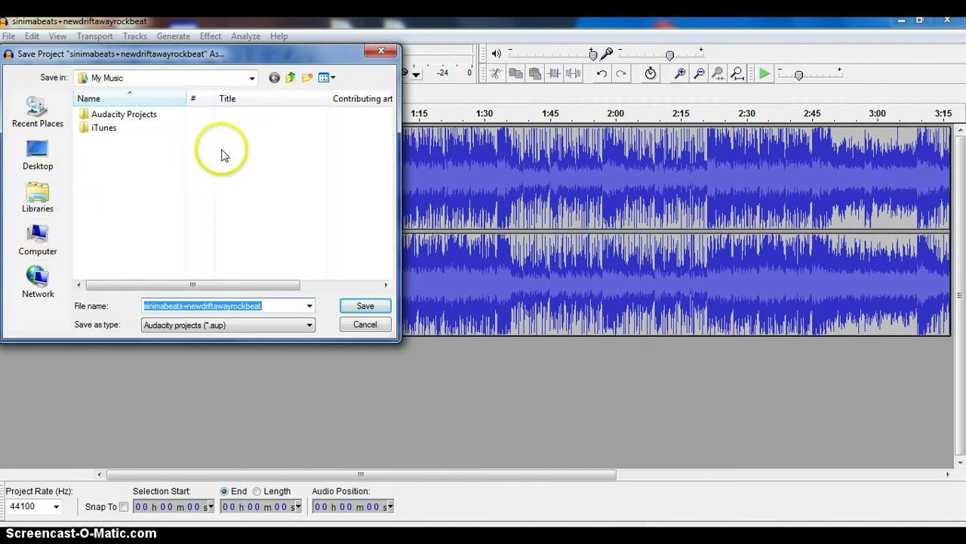
# - Open the Audacity Projects folder, replace the file name with 'MyRap Project', and save
pyautogui.doubleClick(127, 117)
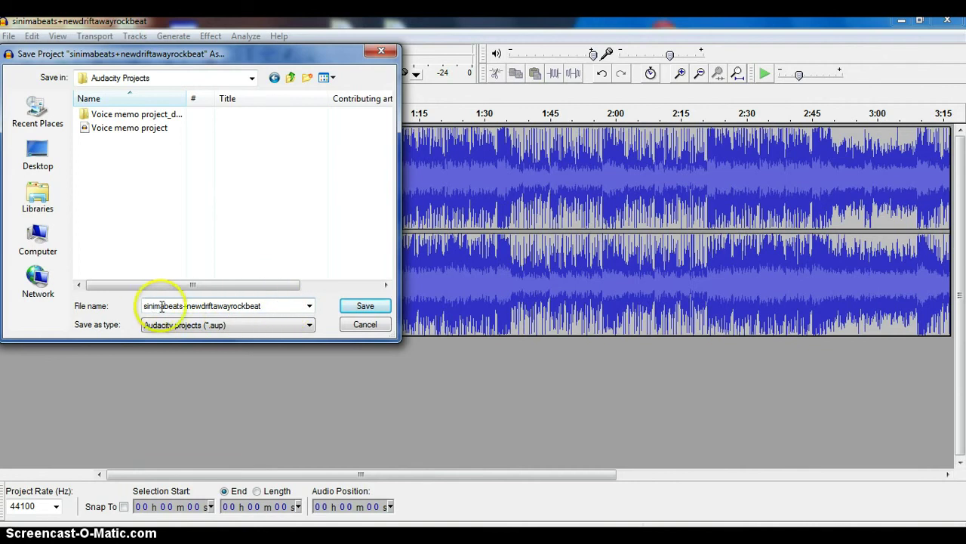
pyautogui.doubleClick(270, 305)
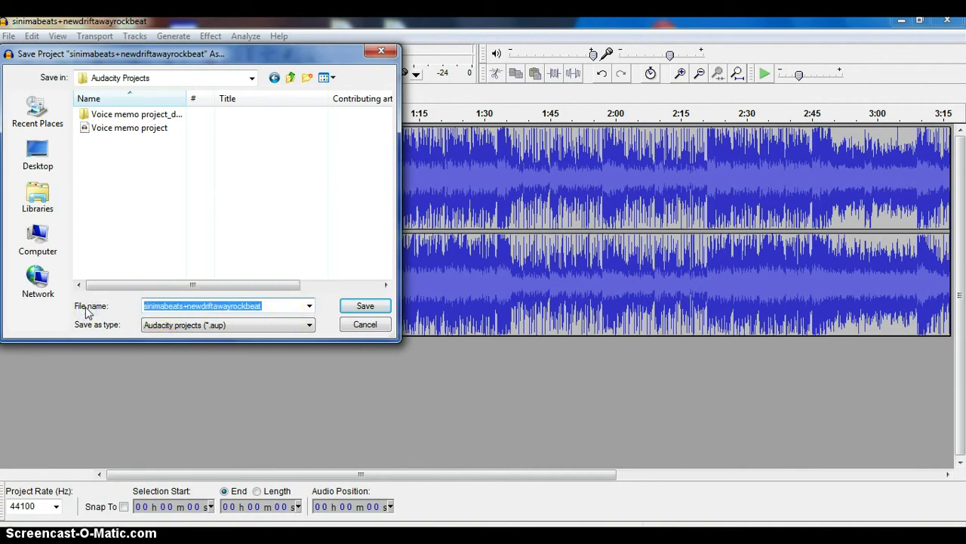
pyautogui.write('MyRap Project')
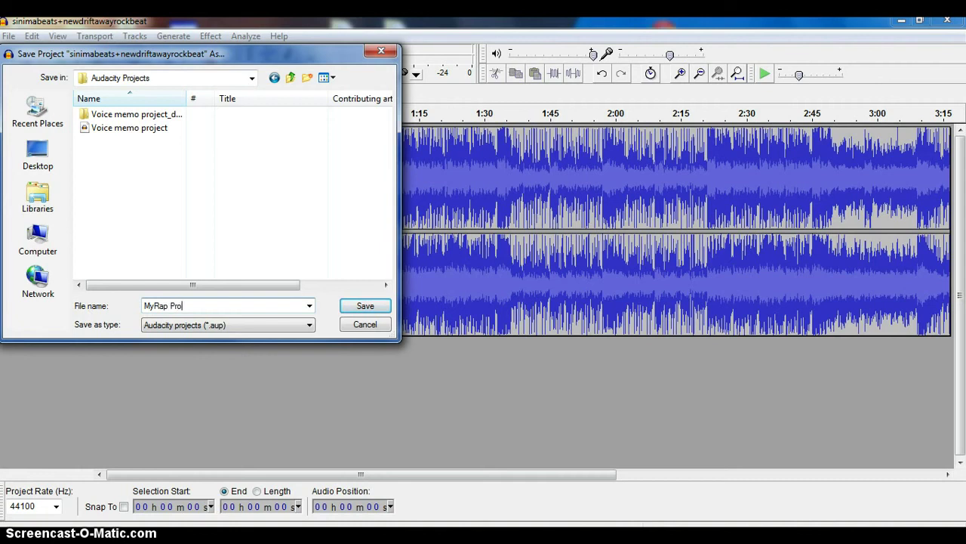
pyautogui.click(363, 307)
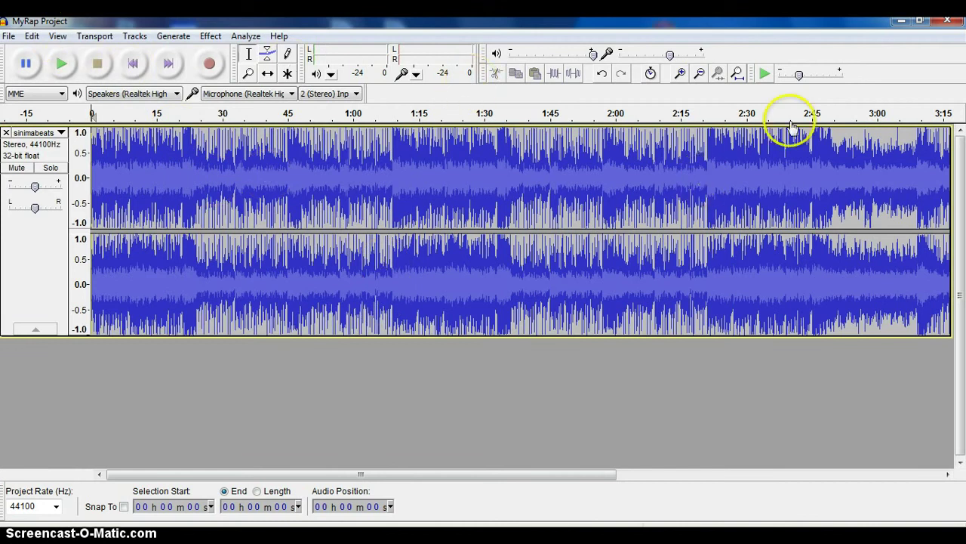
# - Close Audacity and browse from the home folder through My Music into Audacity Projects
pyautogui.click(949, 22)
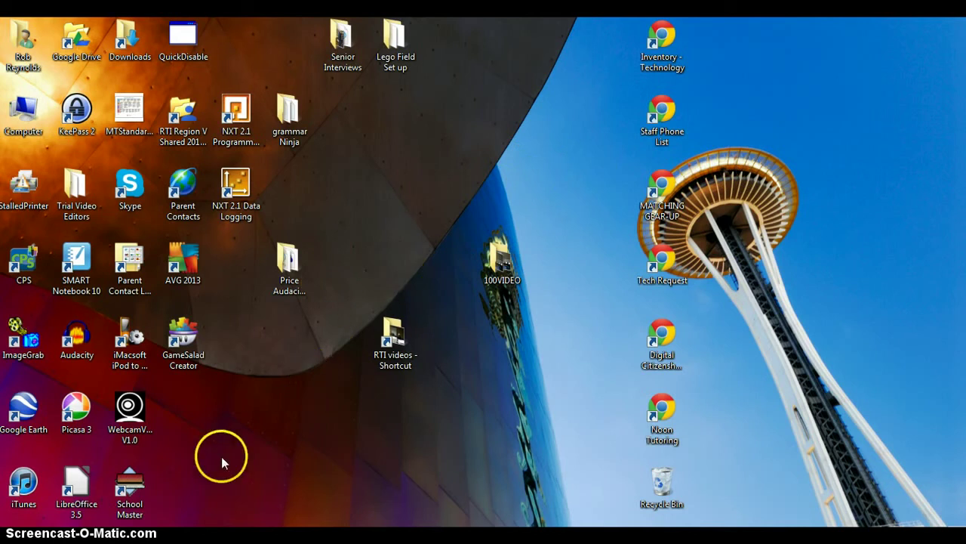
pyautogui.doubleClick(24, 41)
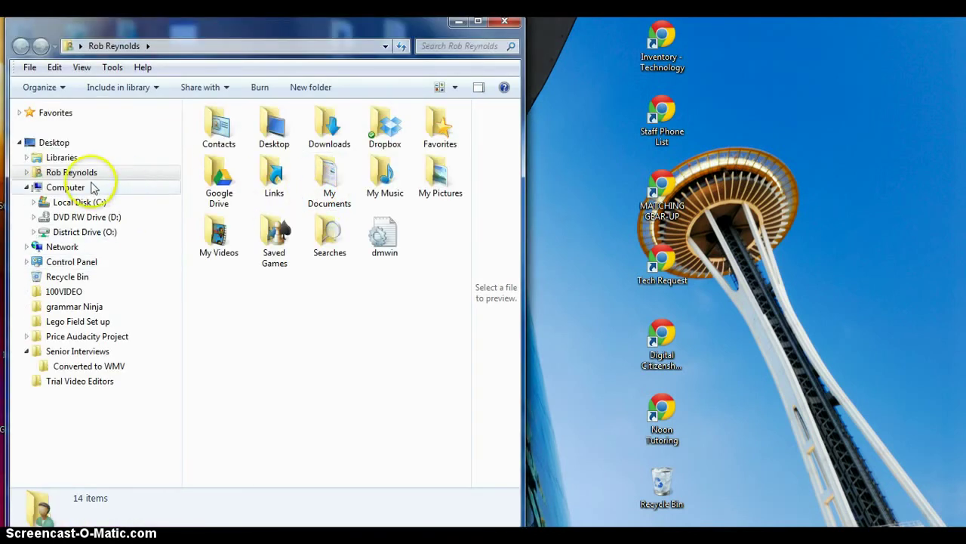
pyautogui.click(386, 179)
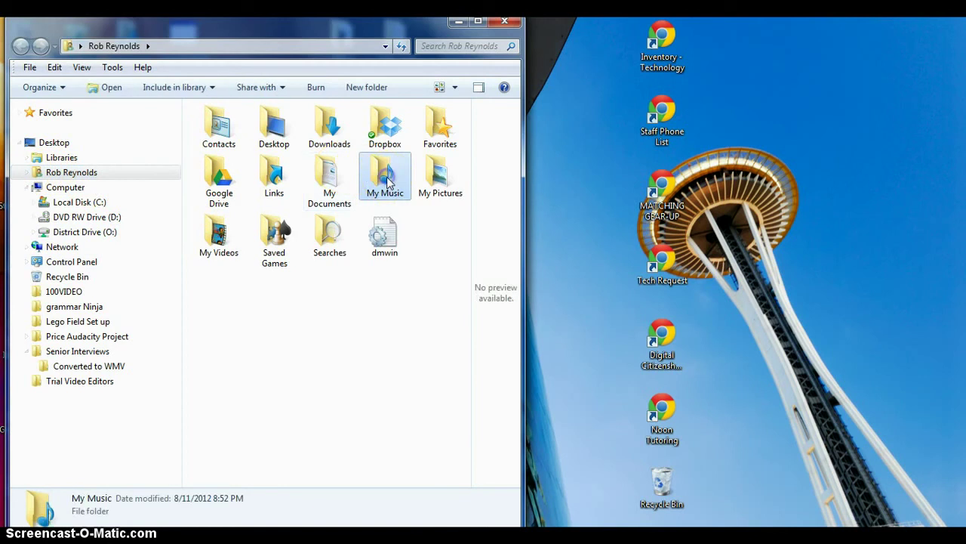
pyautogui.doubleClick(386, 180)
pyautogui.click(243, 133)
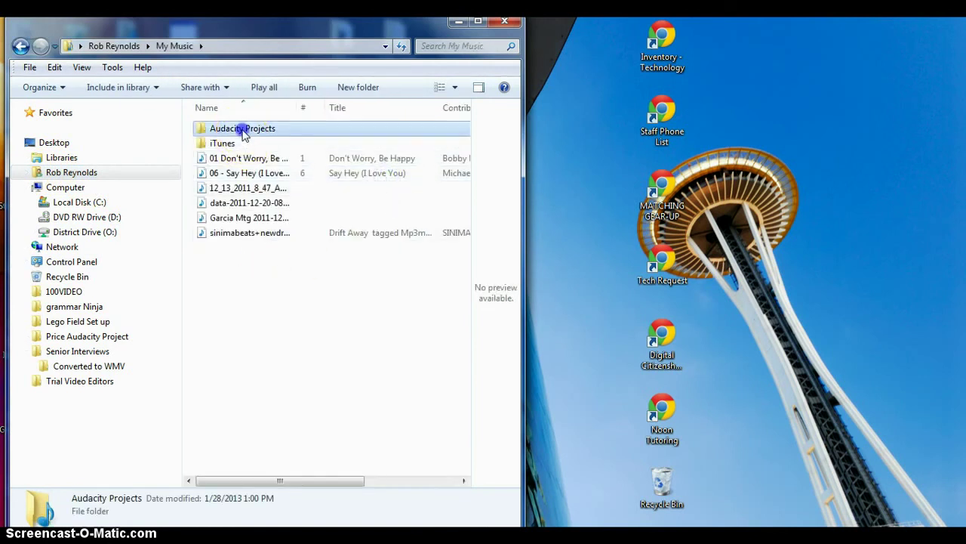
pyautogui.doubleClick(243, 133)
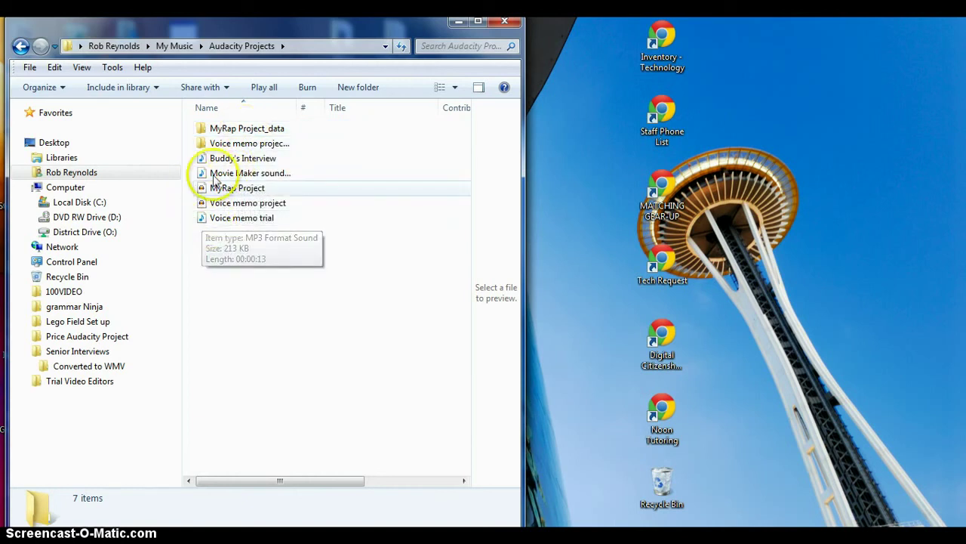
# - Drill into MyRap Project_data, e00 and d00, and scroll through the audio data files
pyautogui.doubleClick(236, 132)
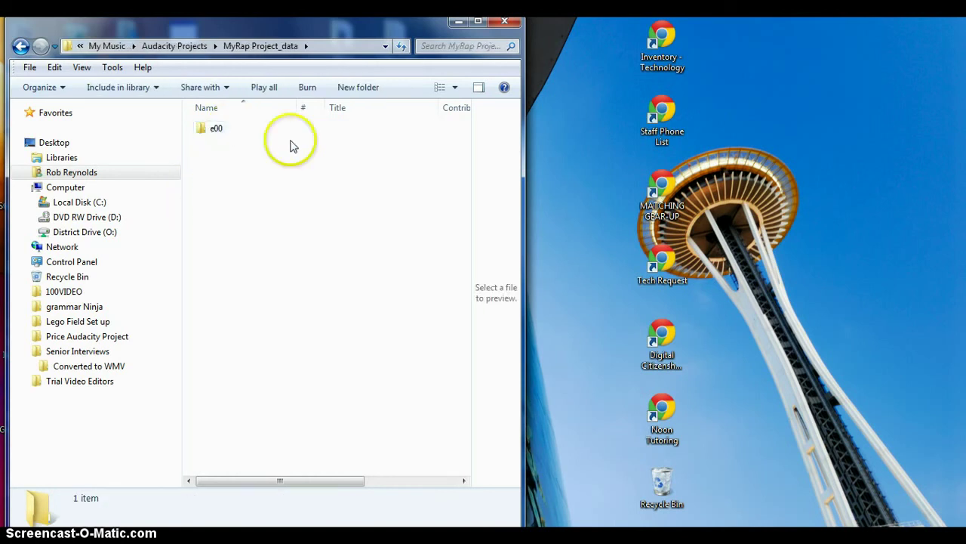
pyautogui.doubleClick(219, 133)
pyautogui.doubleClick(217, 132)
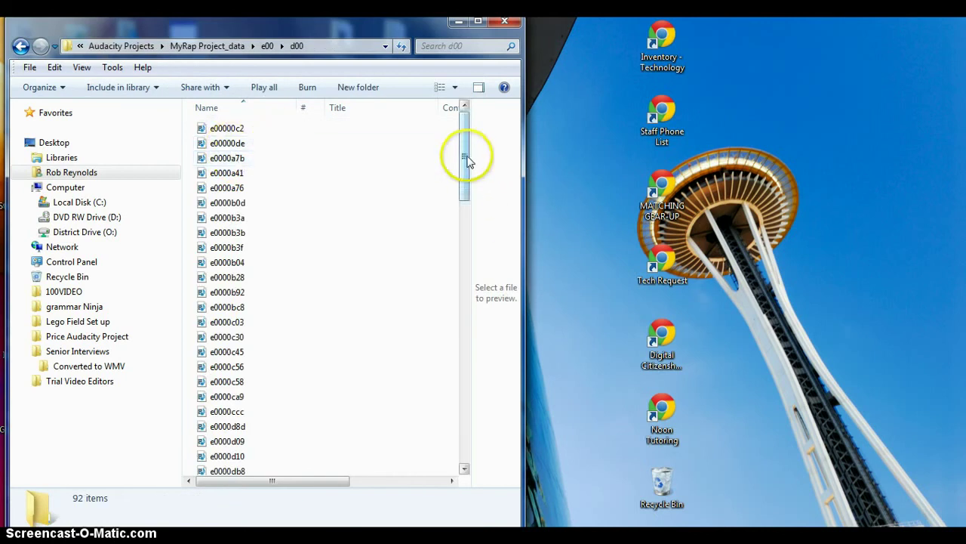
pyautogui.moveTo(466, 156); pyautogui.dragTo(446, 380)
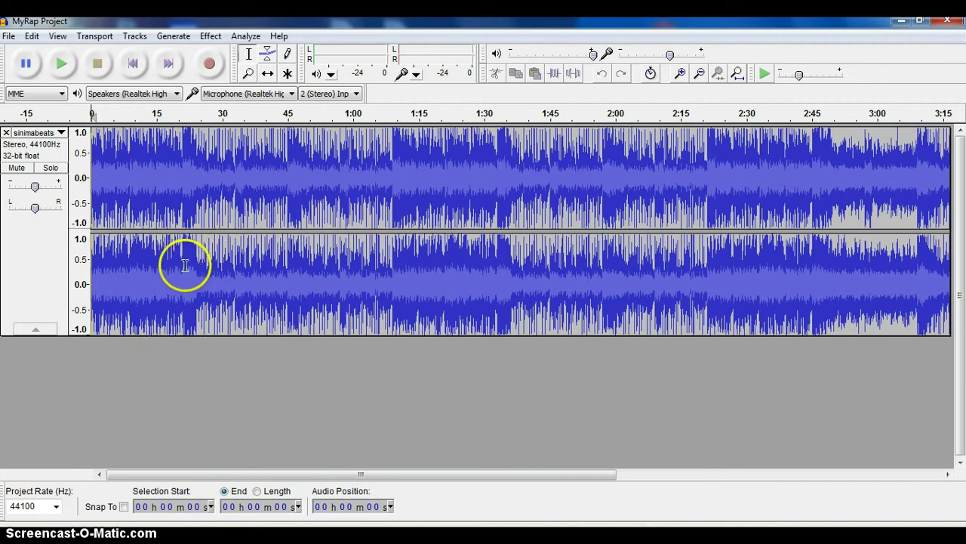
# - Start Save Project As for MyRap Project and switch the save location to the home folder
pyautogui.click(9, 36)
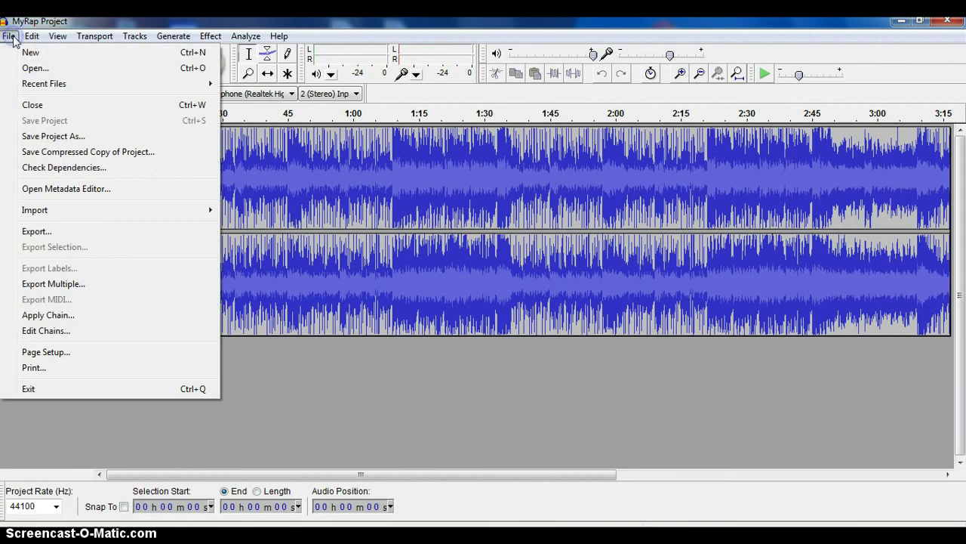
pyautogui.click(43, 139)
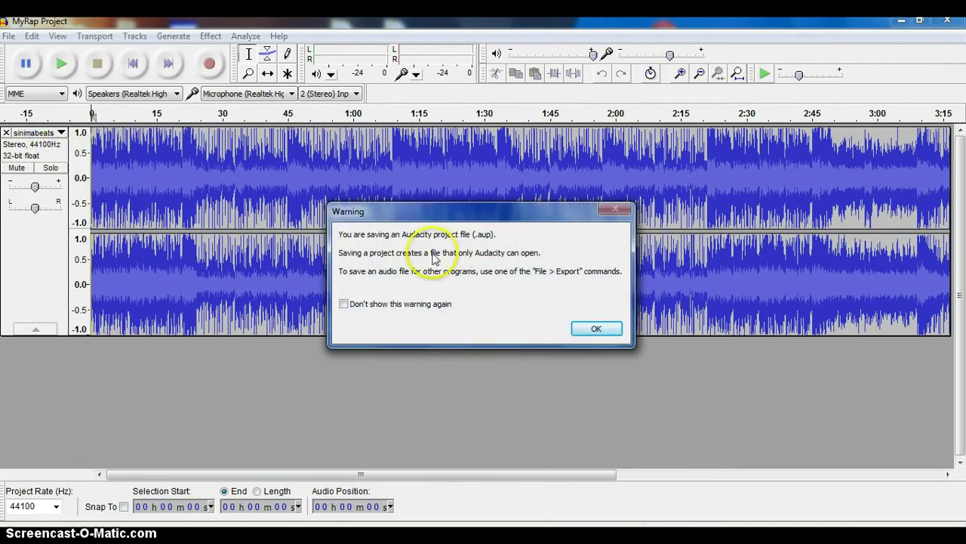
pyautogui.click(598, 333)
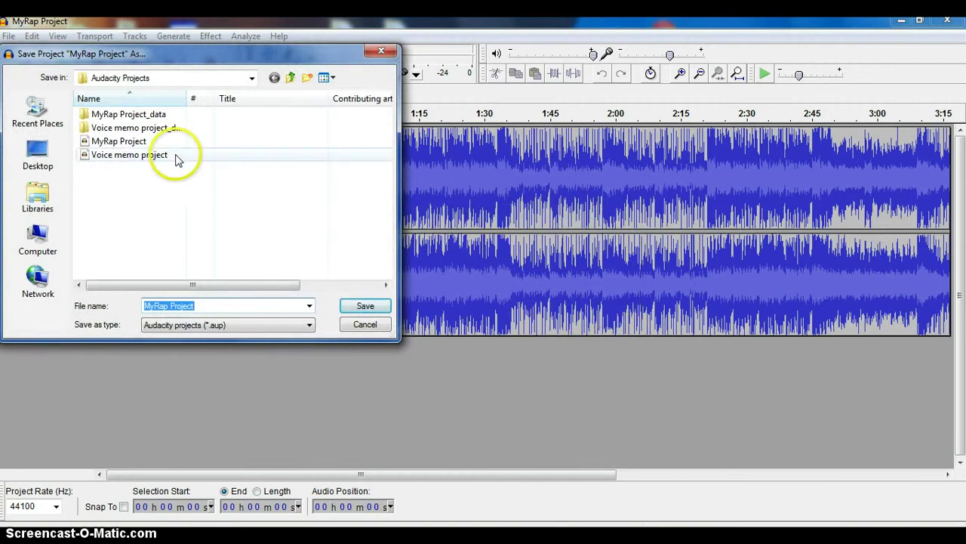
pyautogui.click(250, 79)
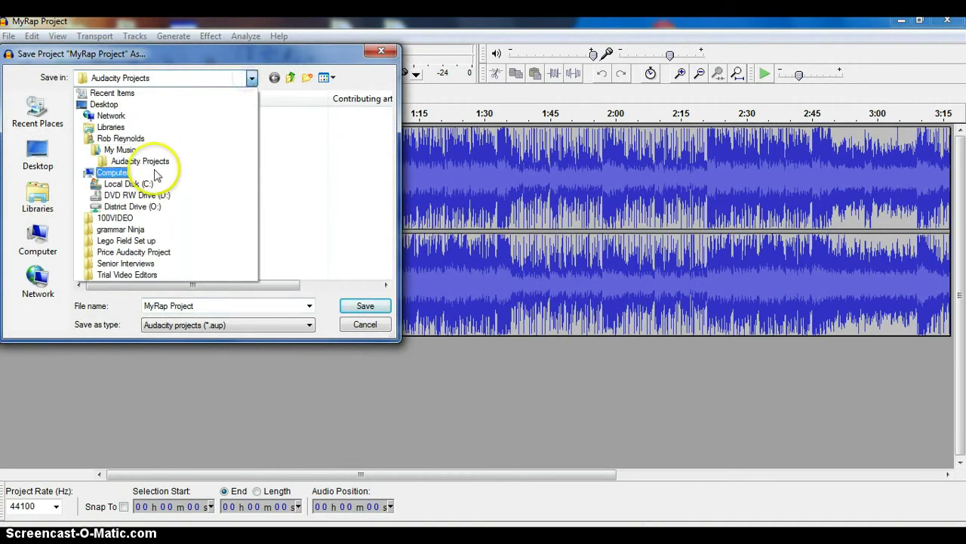
pyautogui.click(121, 138)
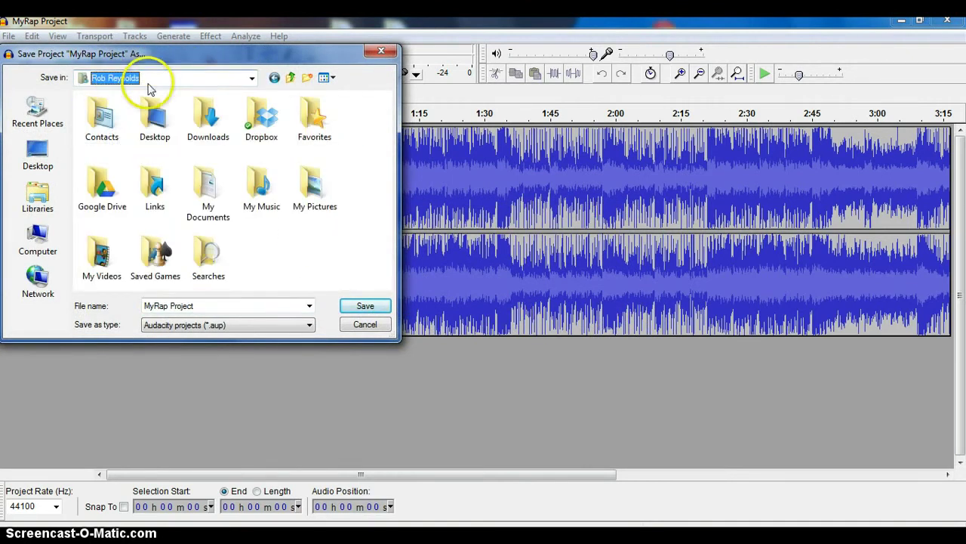
# - In My Music, create a new folder and name it RapProject
pyautogui.doubleClick(257, 198)
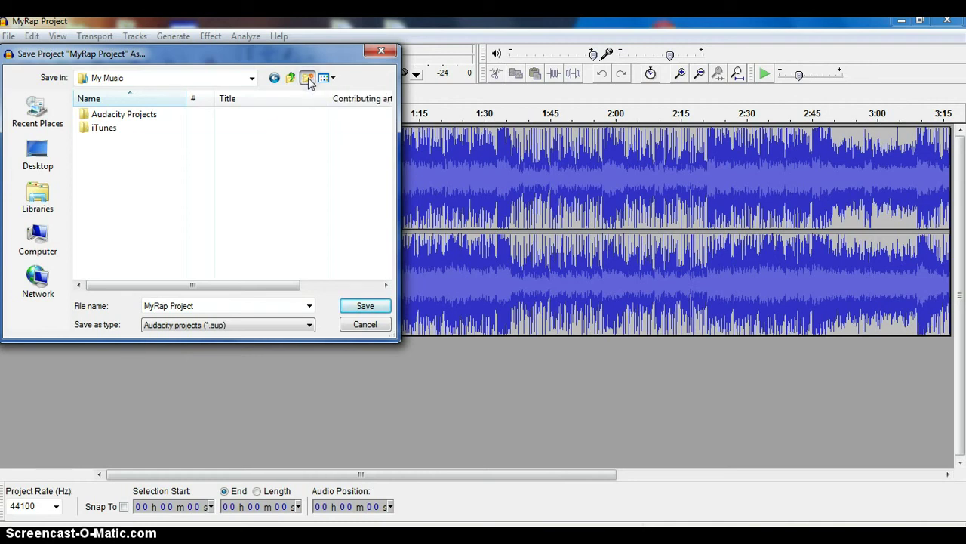
pyautogui.click(308, 78)
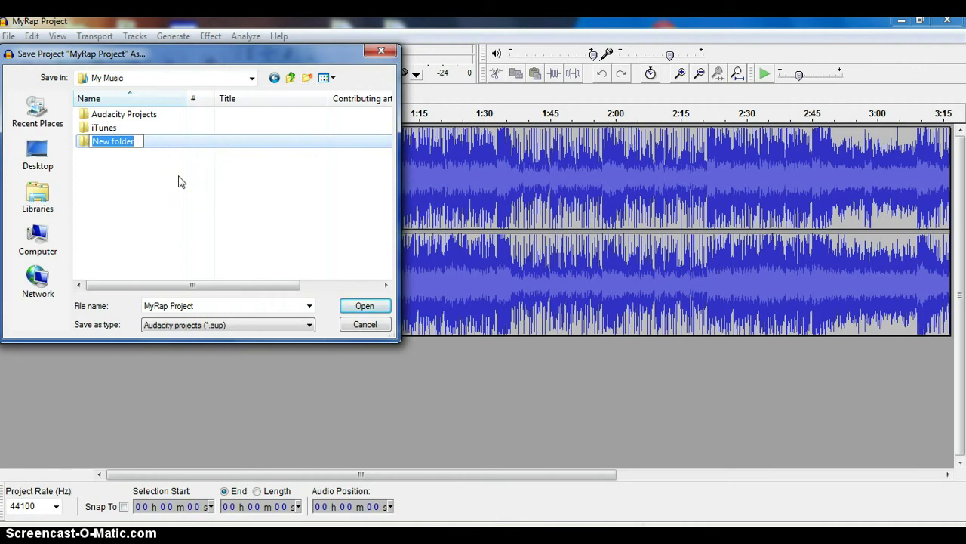
pyautogui.write('RapProject')
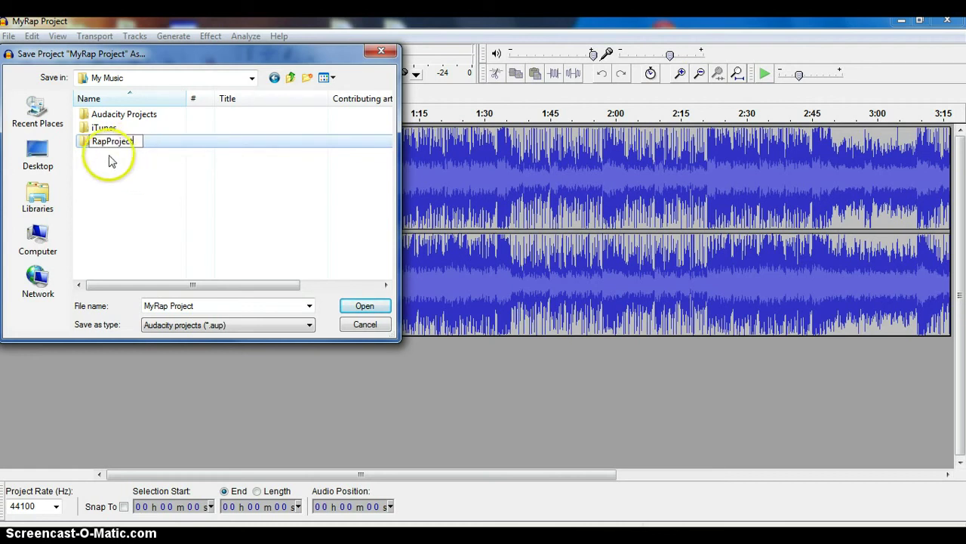
# - Confirm the RapProject folder name, then save the project in My Music as 'My Rap song'
pyautogui.click(198, 306)
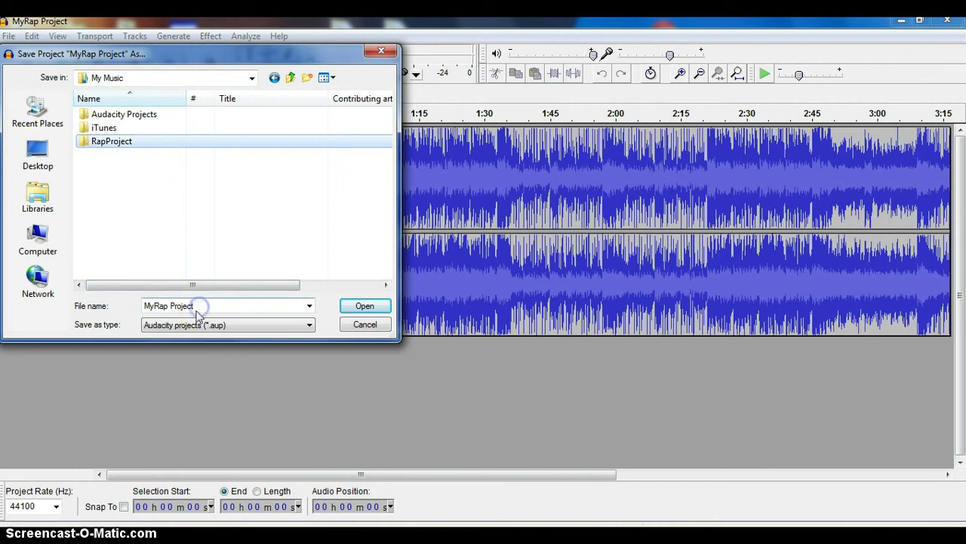
pyautogui.click(198, 306)
pyautogui.click(204, 306)
pyautogui.moveTo(204, 306); pyautogui.dragTo(143, 306)
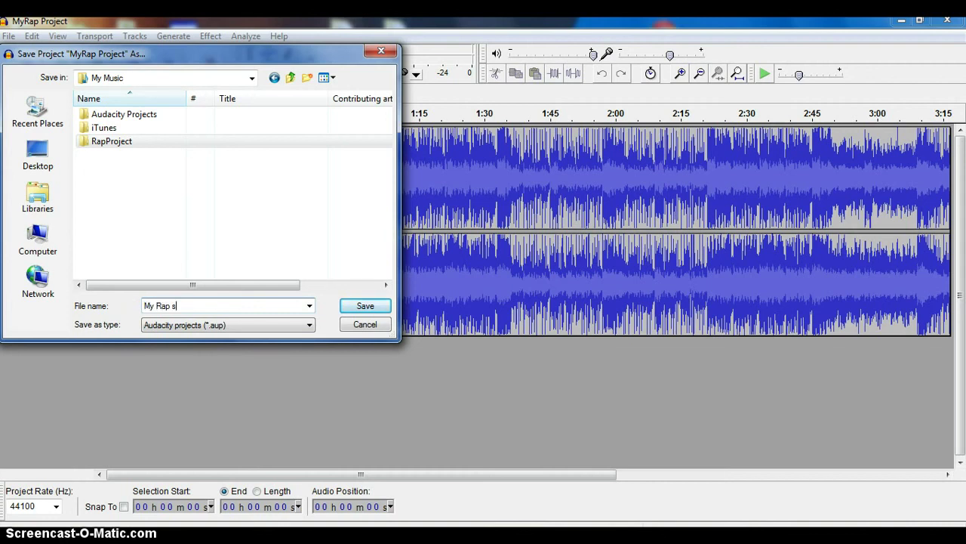
pyautogui.click(377, 310)
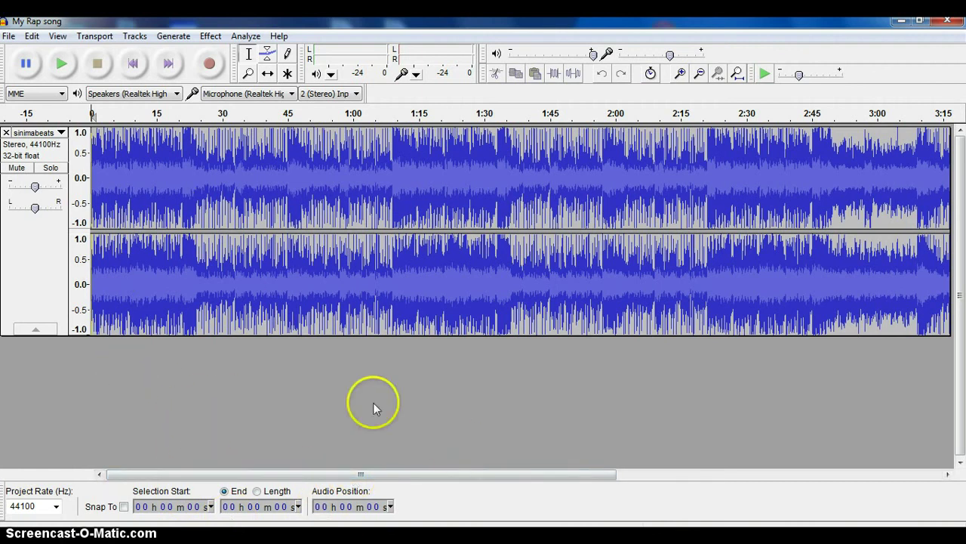
# - Minimise Audacity, open Computer, go to My Music and peek into My Rap song_data
pyautogui.click(903, 21)
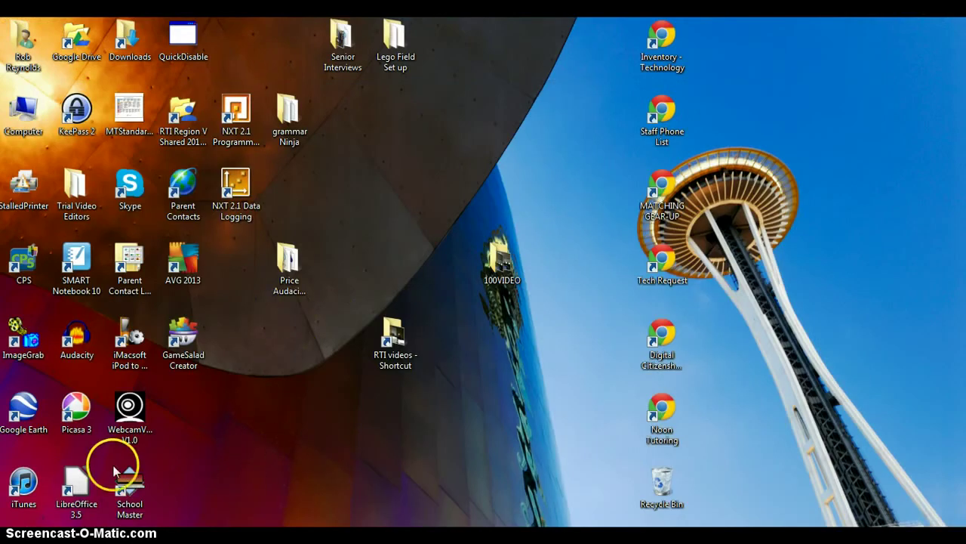
pyautogui.click(28, 113)
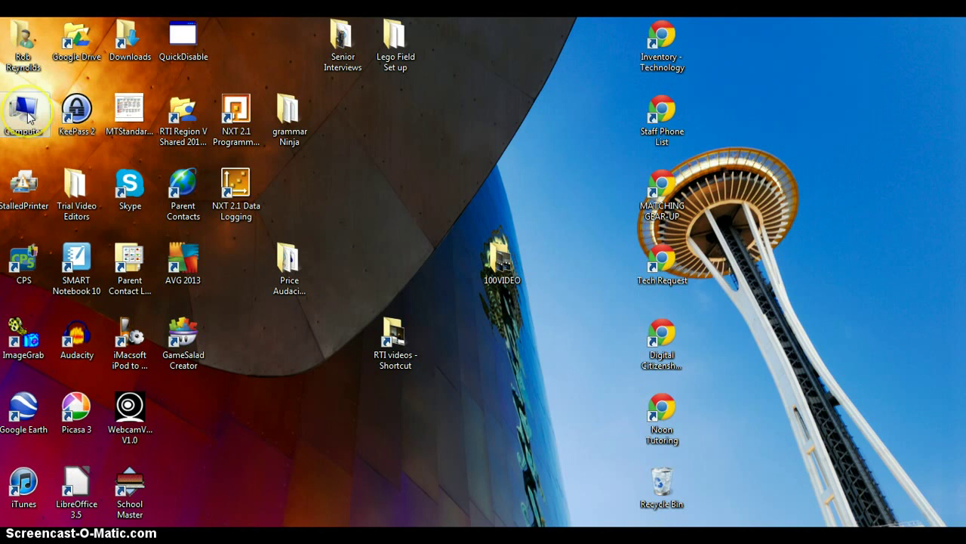
pyautogui.doubleClick(28, 113)
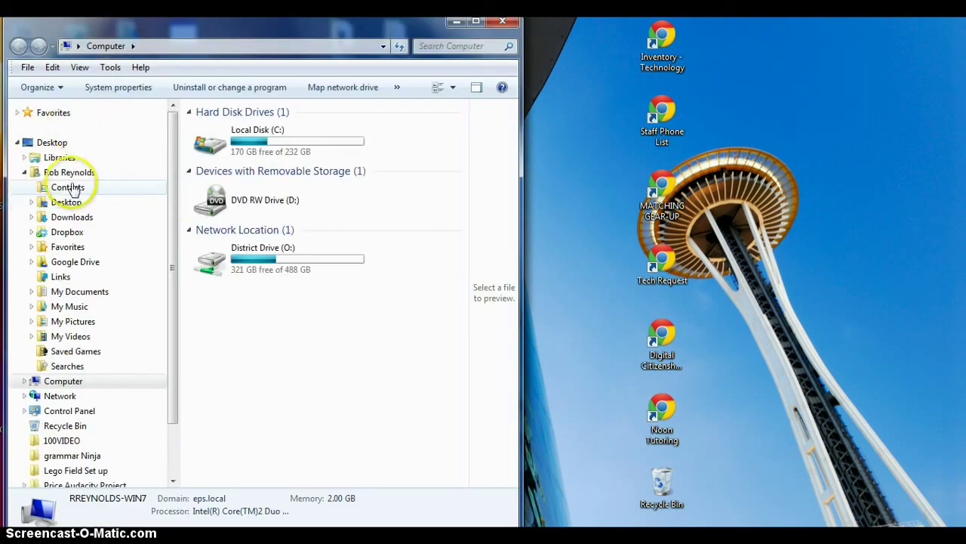
pyautogui.click(66, 307)
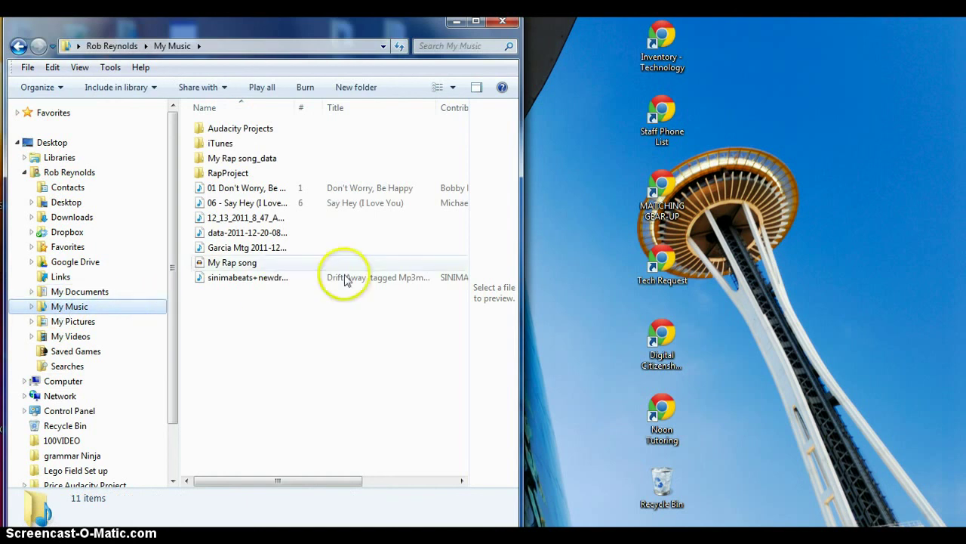
pyautogui.doubleClick(234, 162)
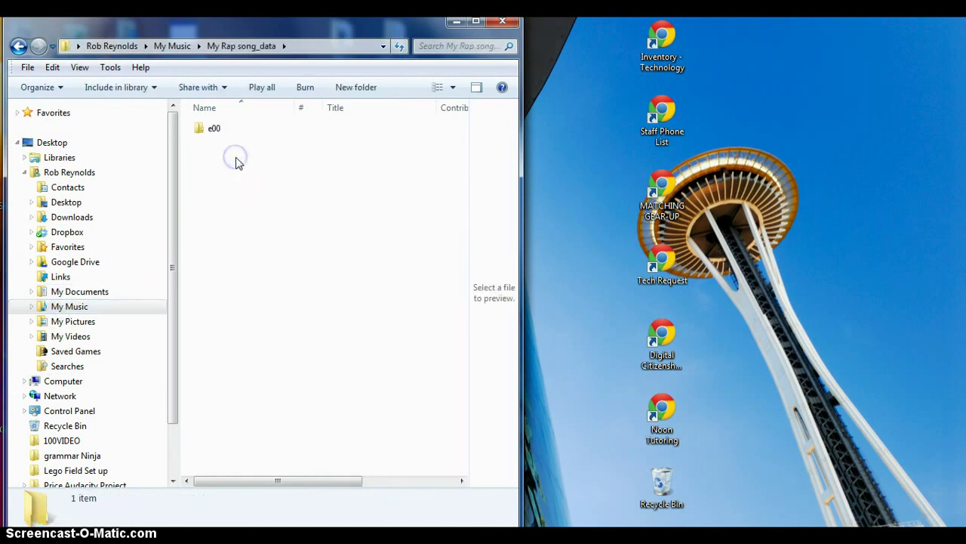
pyautogui.click(18, 46)
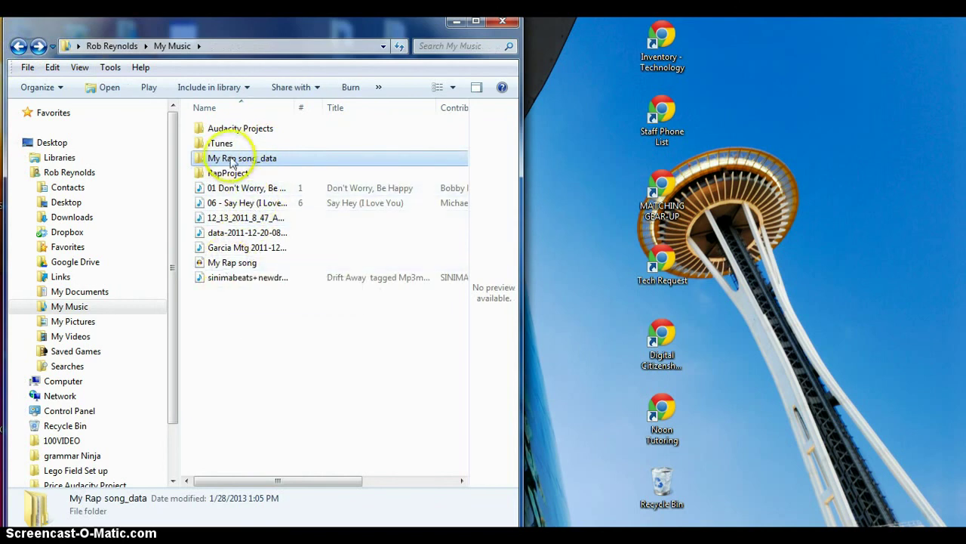
# - Drag My Rap song_data and the My Rap song file into RapProject, then open RapProject
pyautogui.moveTo(226, 159); pyautogui.dragTo(226, 176)
pyautogui.moveTo(231, 249); pyautogui.dragTo(234, 163)
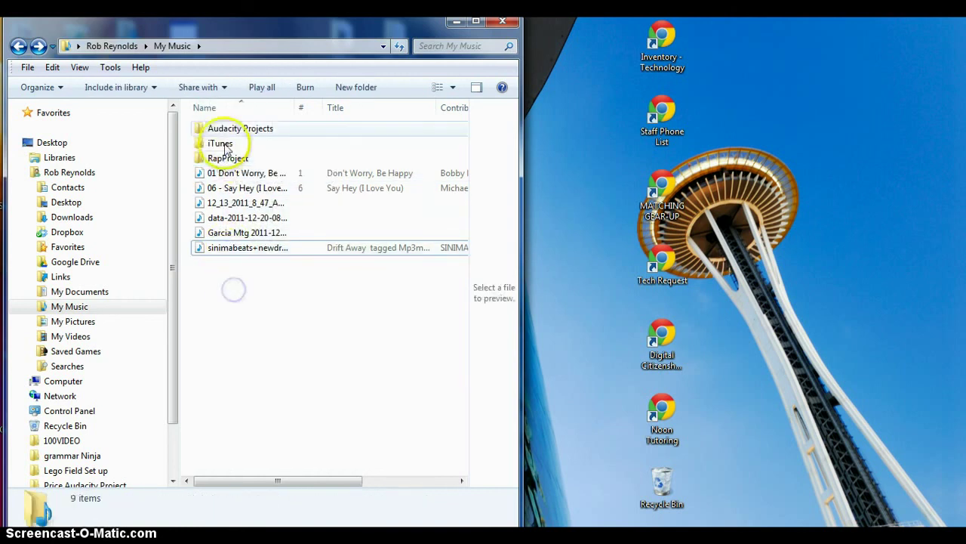
pyautogui.doubleClick(234, 160)
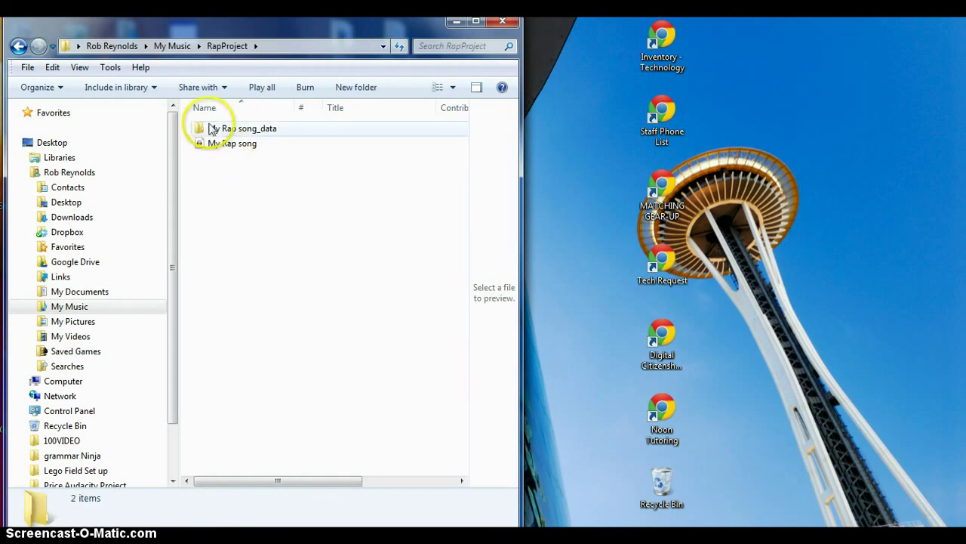
pyautogui.doubleClick(253, 130)
pyautogui.doubleClick(222, 129)
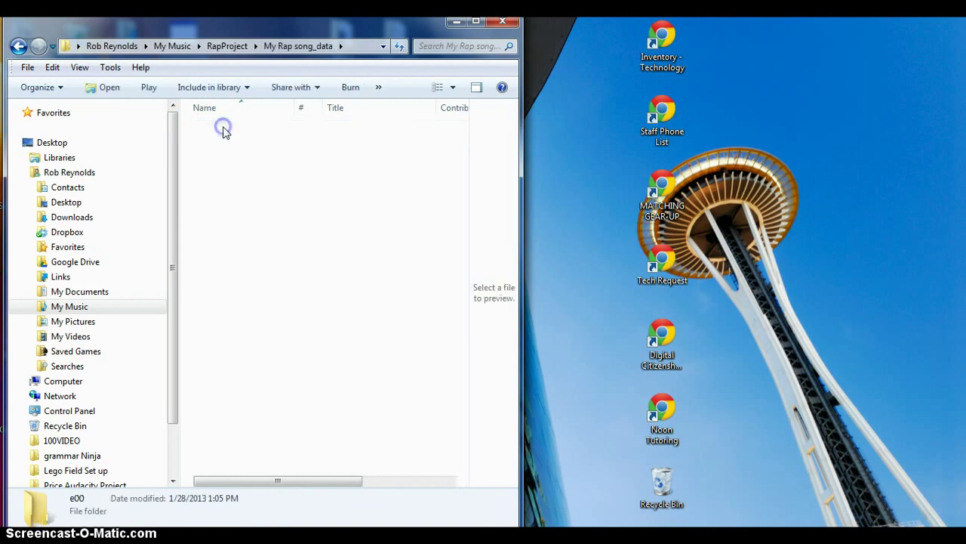
pyautogui.doubleClick(224, 128)
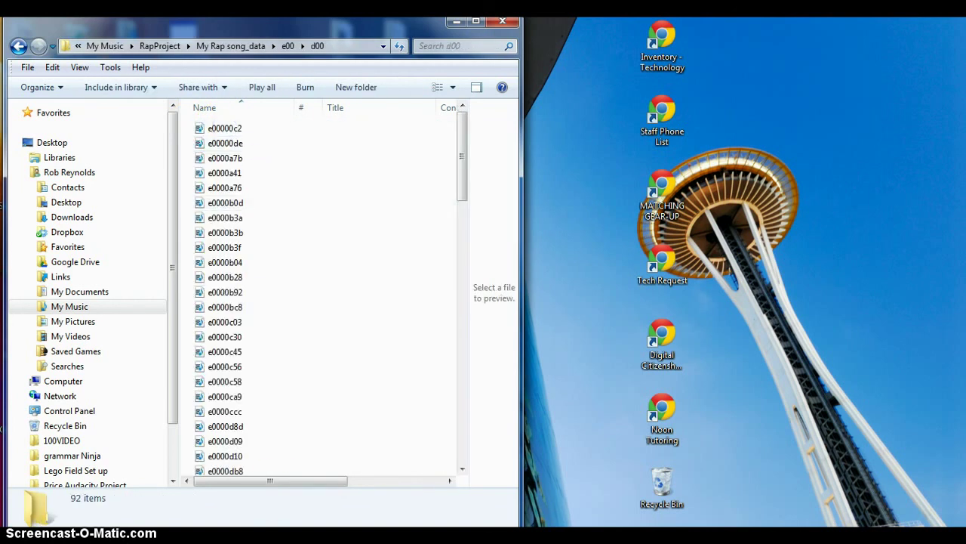
pyautogui.click(18, 46)
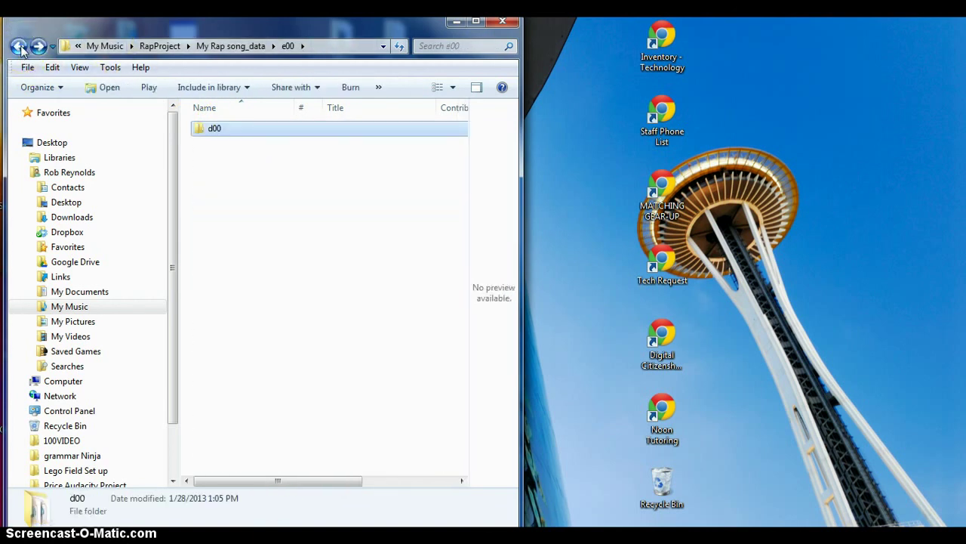
pyautogui.click(19, 46)
pyautogui.click(19, 46)
pyautogui.click(275, 223)
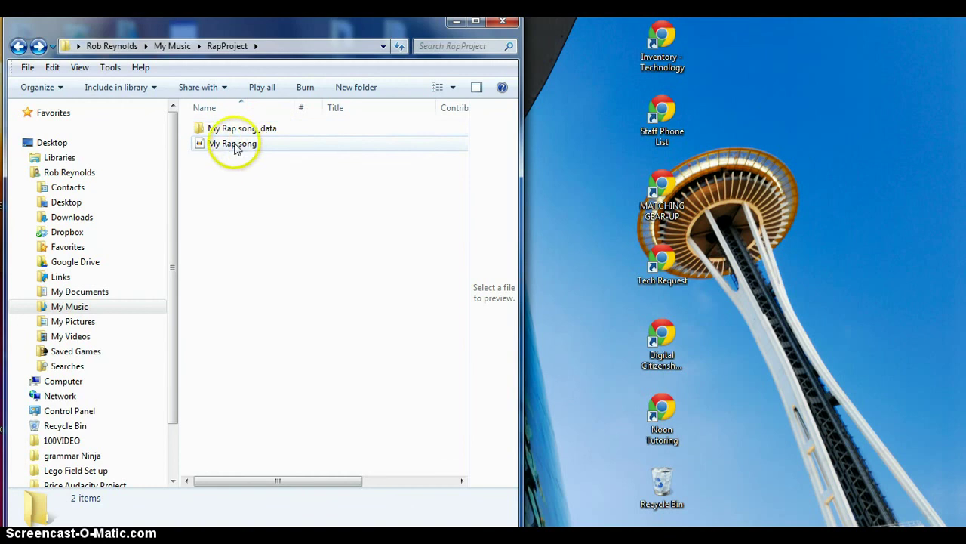
# - Reopen My Rap song from RapProject in Audacity, loading its stereo sinimabeats track
pyautogui.click(236, 149)
pyautogui.doubleClick(258, 151)
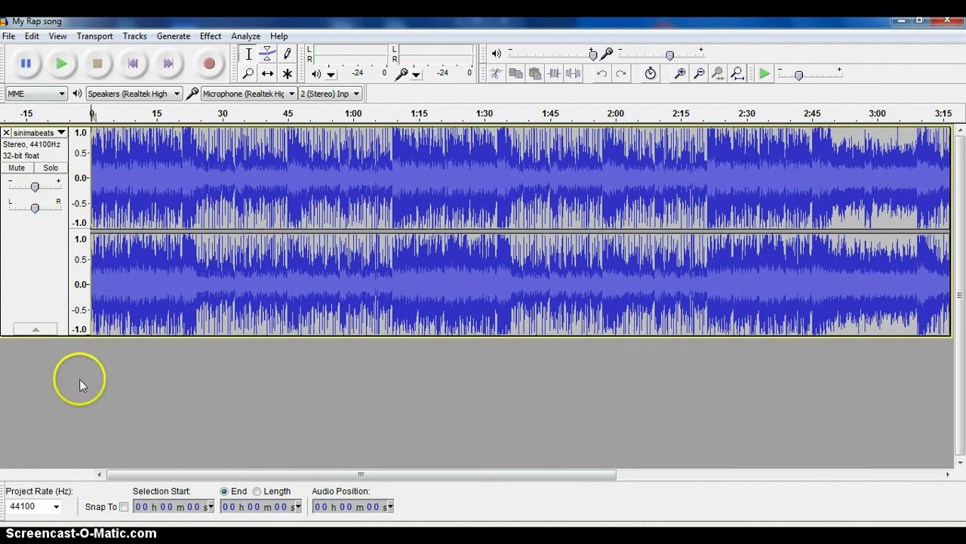
# - Begin exporting 'My Rap song' with the save type switched from WAV to MP3 Files
pyautogui.click(8, 36)
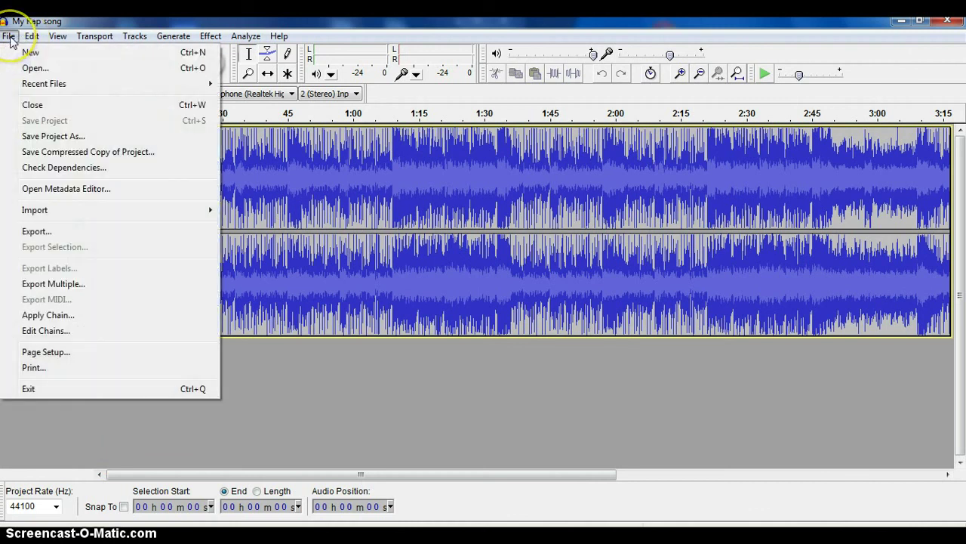
pyautogui.click(36, 234)
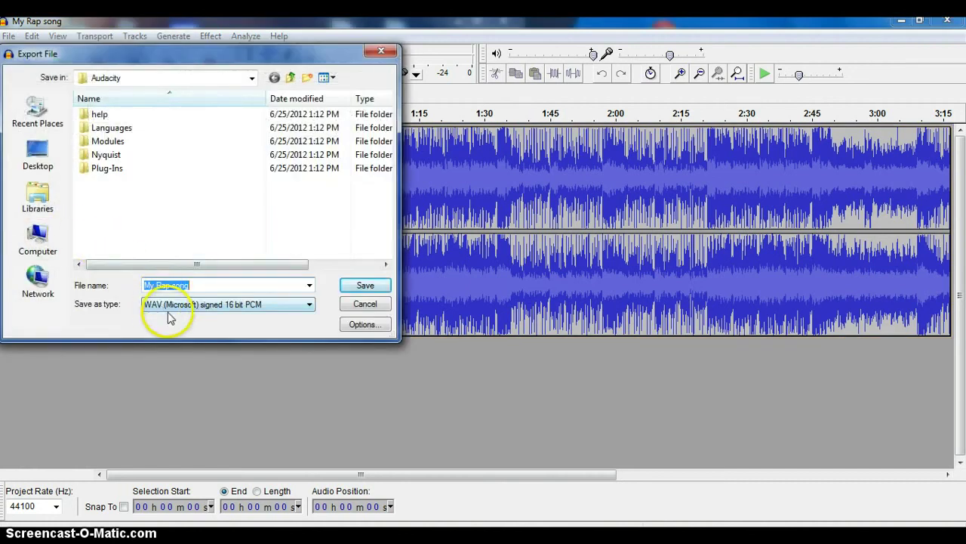
pyautogui.click(308, 305)
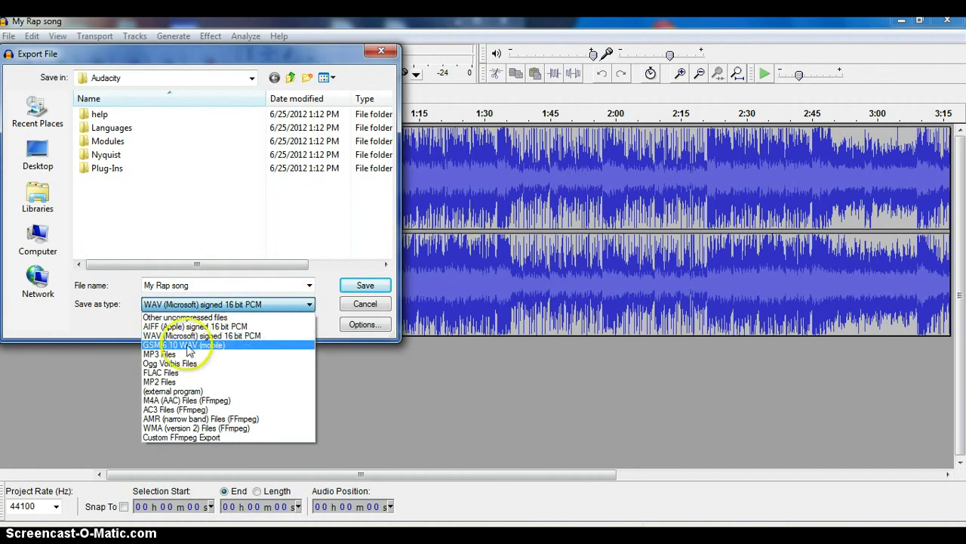
pyautogui.click(164, 354)
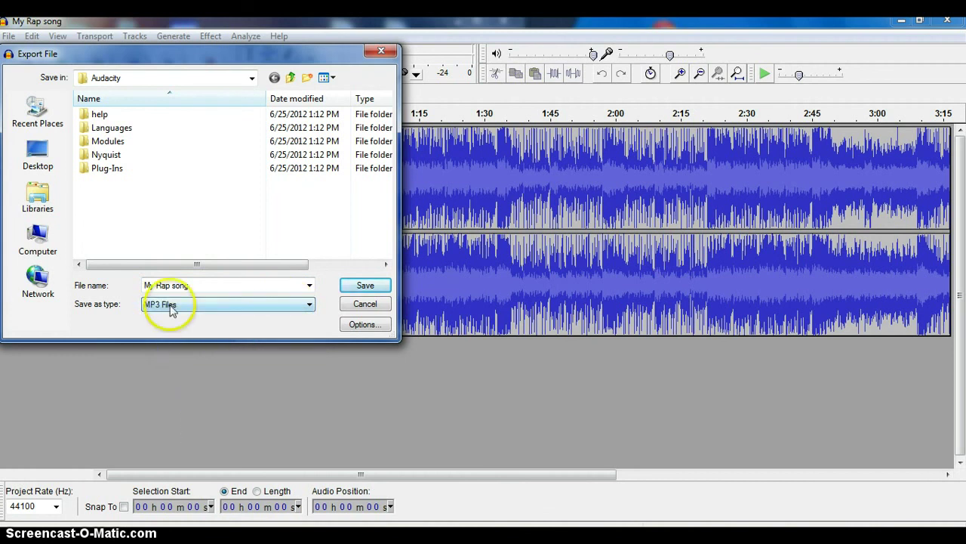
# - Export into My Music > RapProject and rename the file 'My Final Rap song'
pyautogui.click(157, 79)
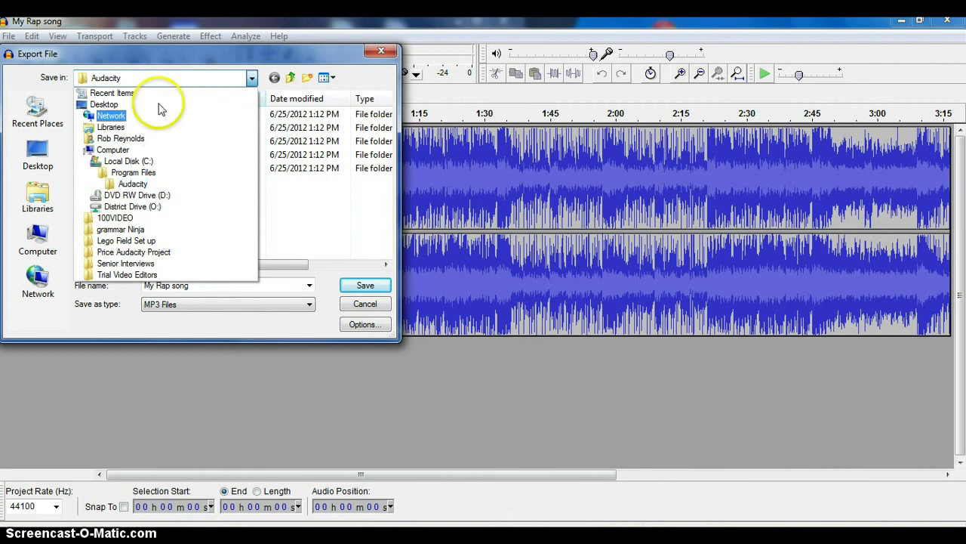
pyautogui.click(121, 141)
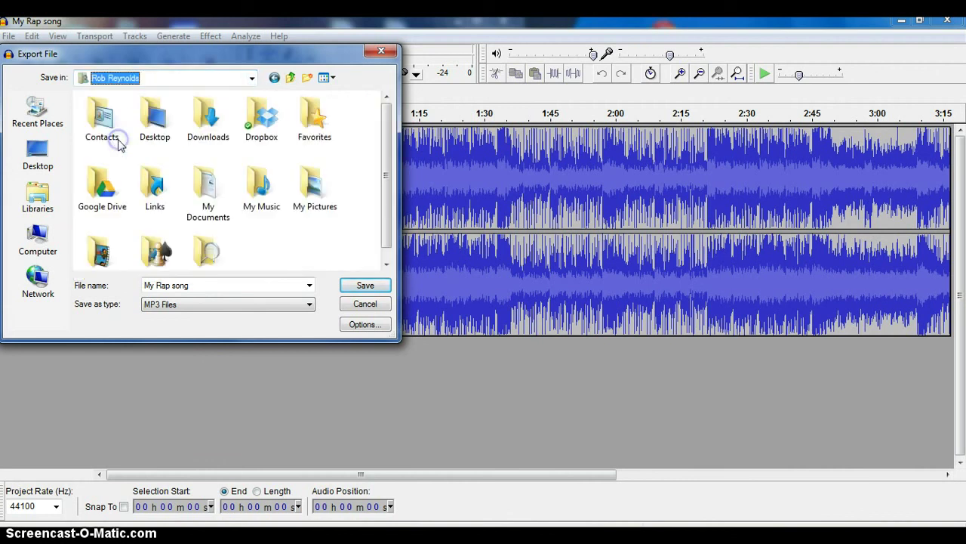
pyautogui.doubleClick(255, 191)
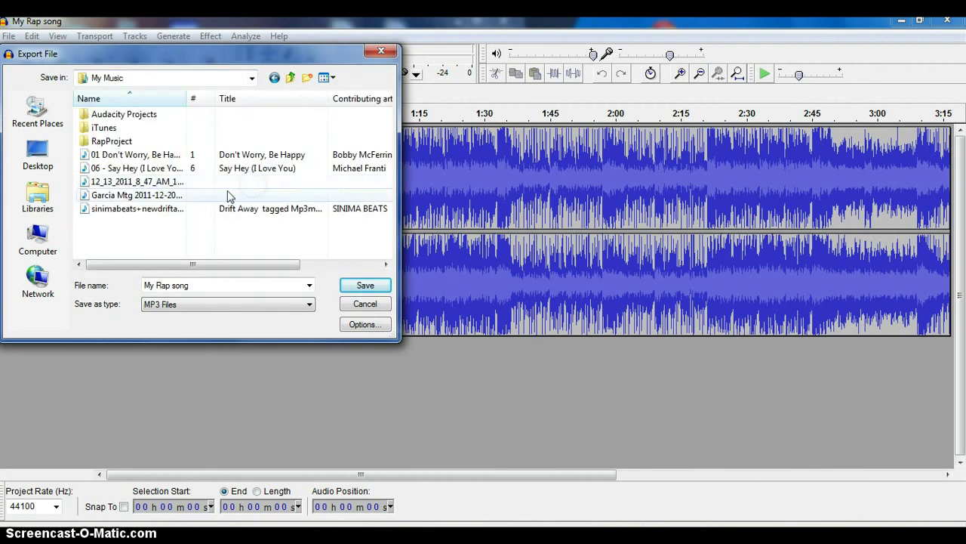
pyautogui.doubleClick(113, 144)
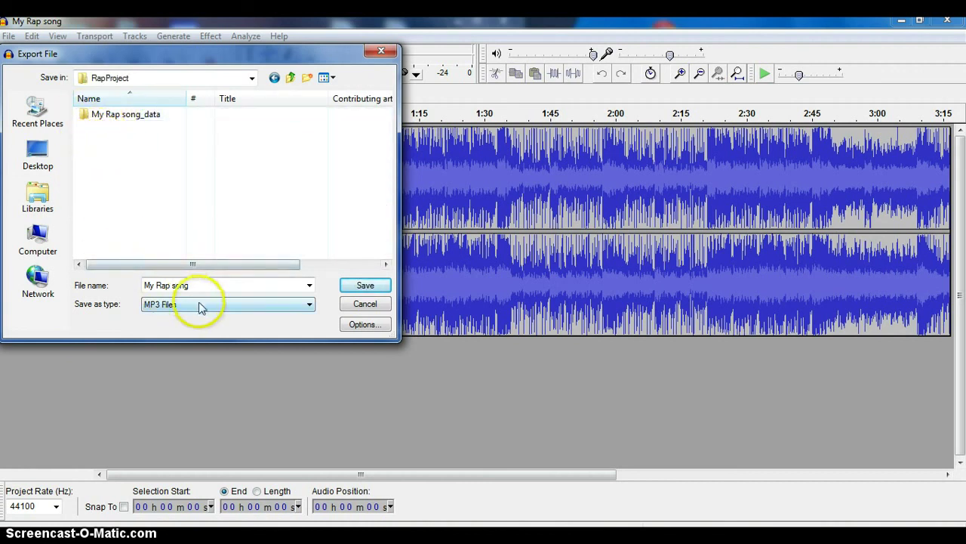
pyautogui.moveTo(190, 284); pyautogui.dragTo(145, 284)
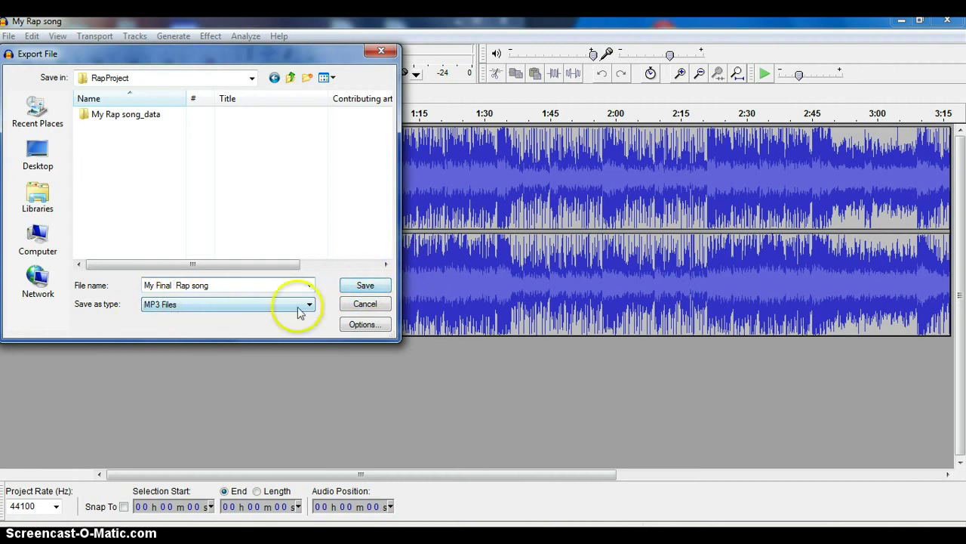
# - Save the MP3 export settings, bringing up the Edit Metadata tags with year 2013
pyautogui.click(367, 286)
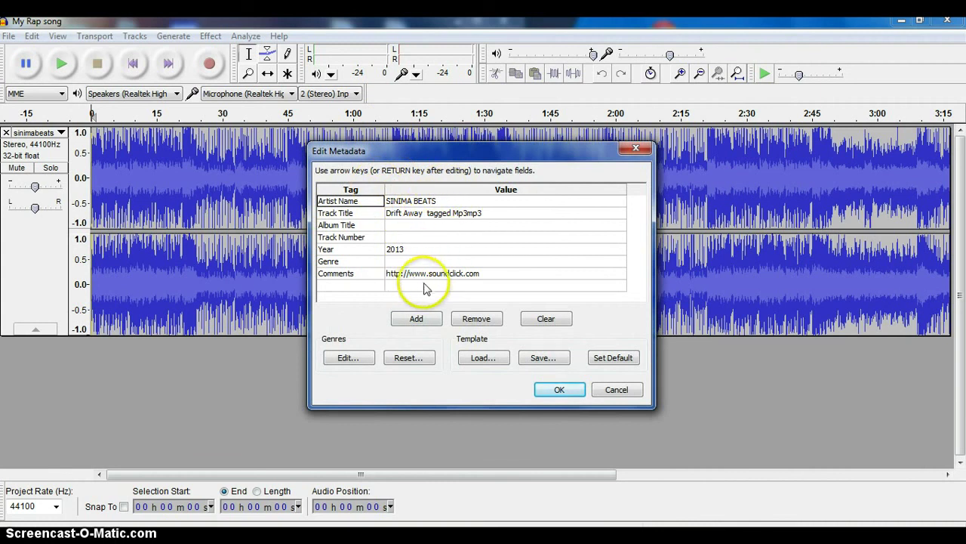
# - Accept the metadata so 'My Final Rap song' exports as a 128 Kbps MP3
pyautogui.click(559, 389)
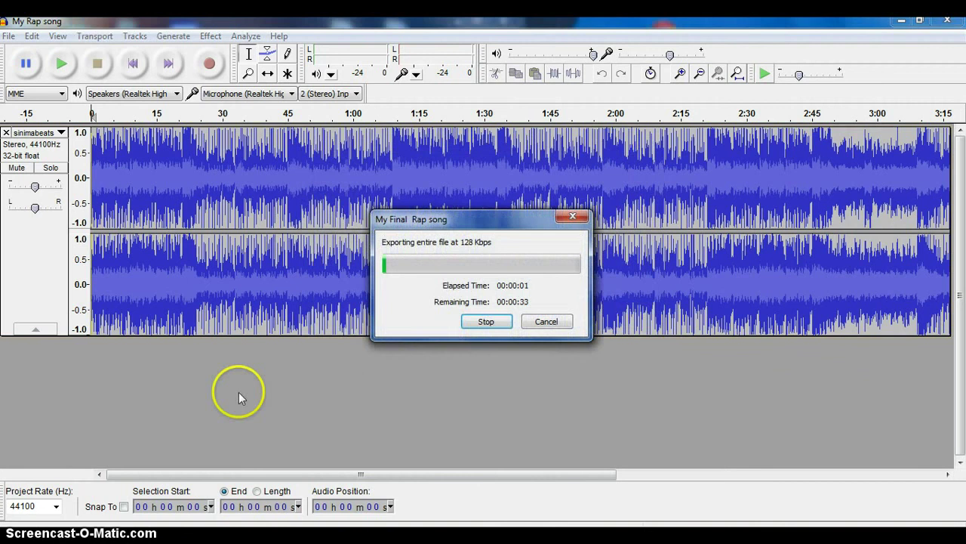